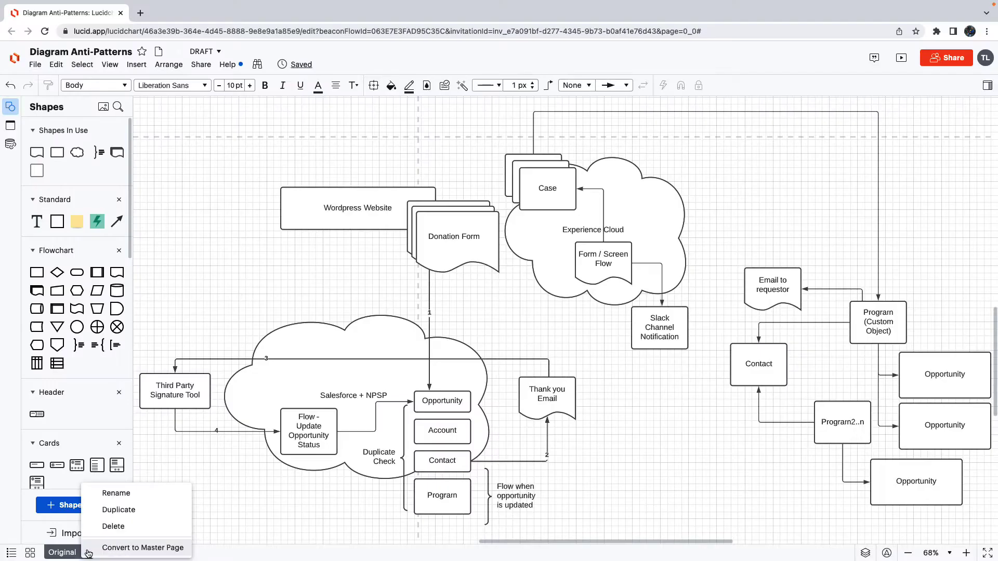
Step: Duplicate the Original page and rename the copy 'Data Model'
click(108, 513)
double_click(115, 553)
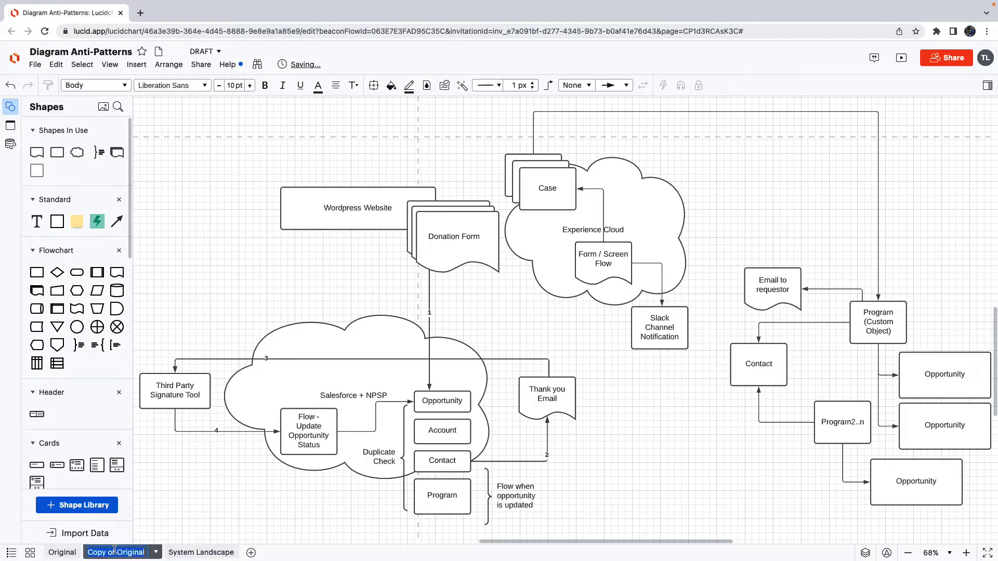
text(Data Model)
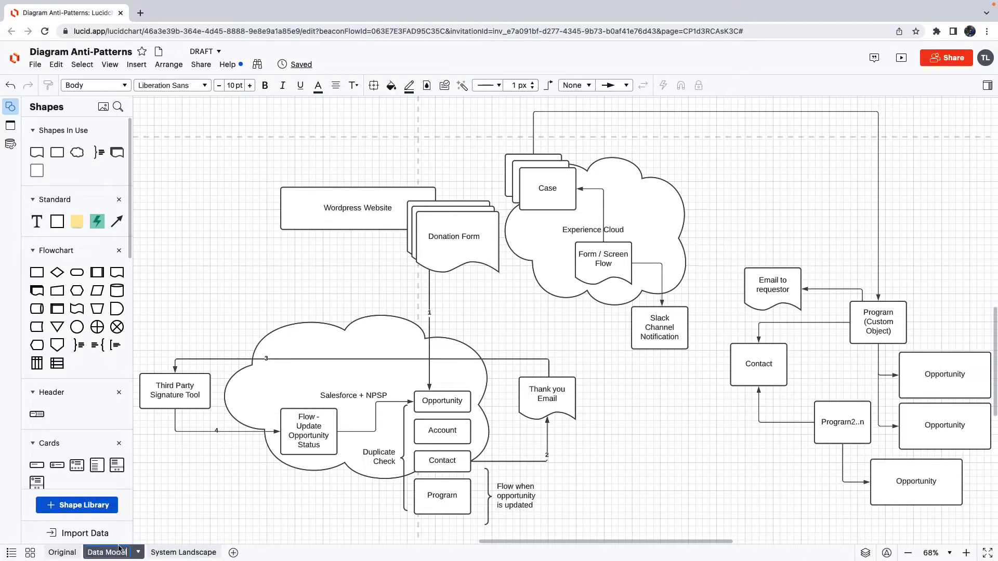
click(200, 494)
Step: Delete the Salesforce cloud, signature tool, Thank you Email and Duplicate Check shapes, then add a title header
drag(388, 516, 220, 325)
key(Delete)
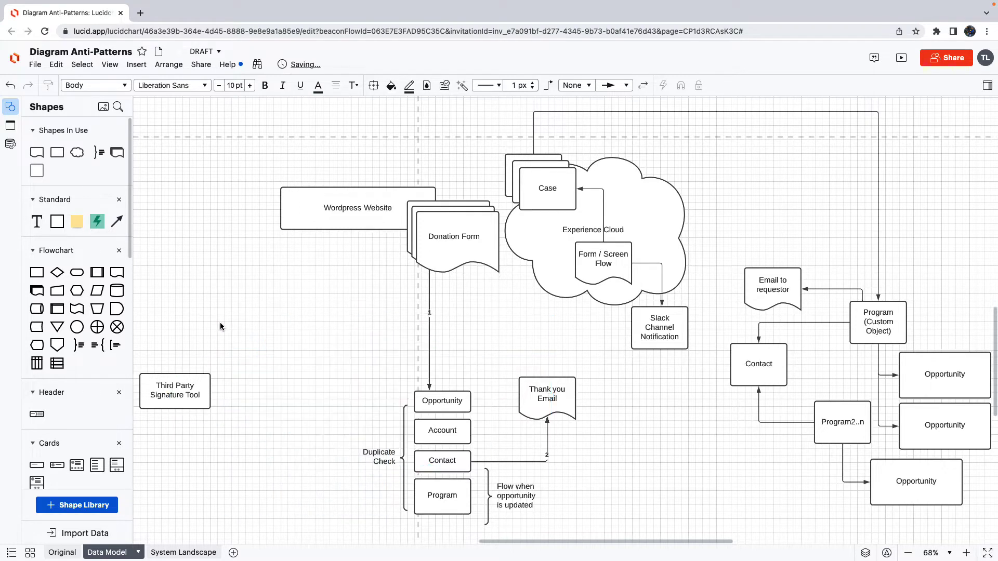
key(Delete)
mouse_move(600, 375)
mouse_down()
mouse_move(517, 507)
mouse_move(497, 507)
mouse_up()
key(Delete)
click(376, 436)
key(Delete)
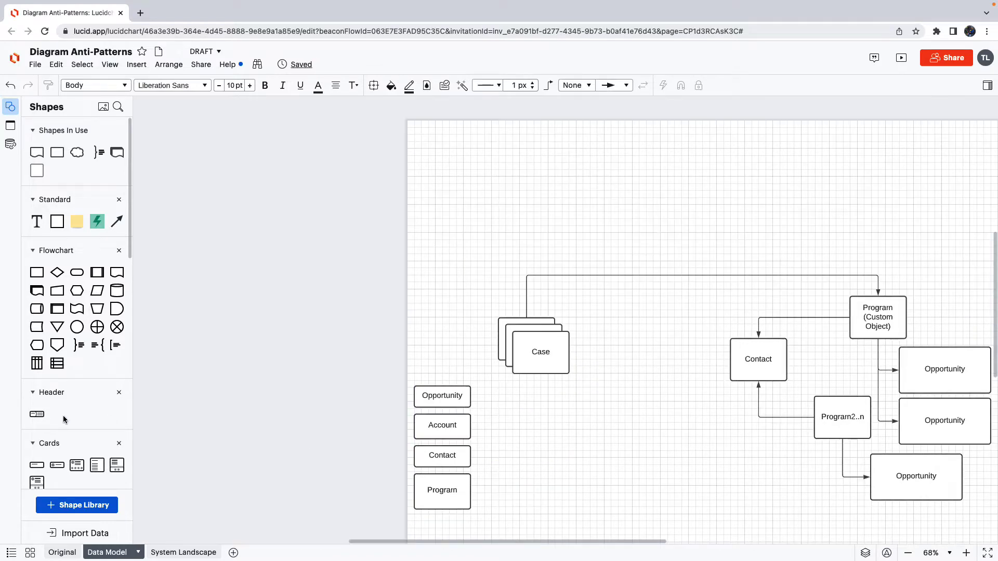
drag(37, 414, 697, 185)
Step: Add a box near the header as the Logo placeholder
drag(37, 170, 456, 279)
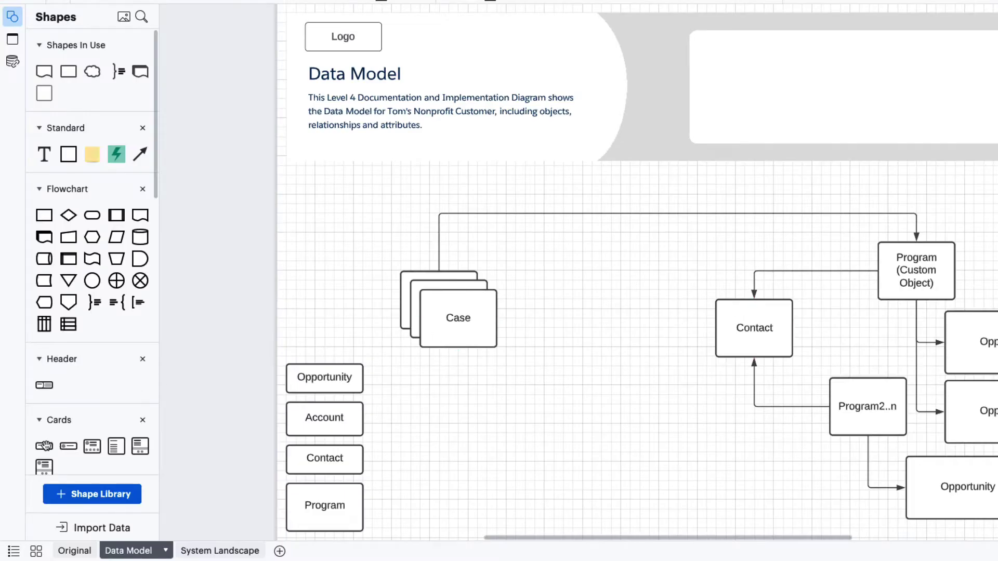
Step: Add an Account card with a Contact card below it
drag(44, 446, 599, 385)
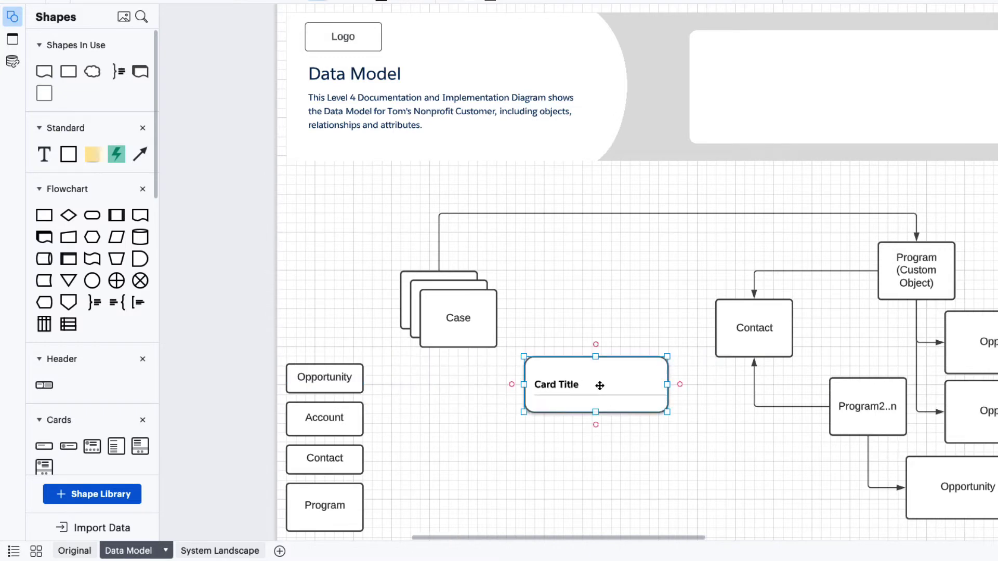
double_click(599, 385)
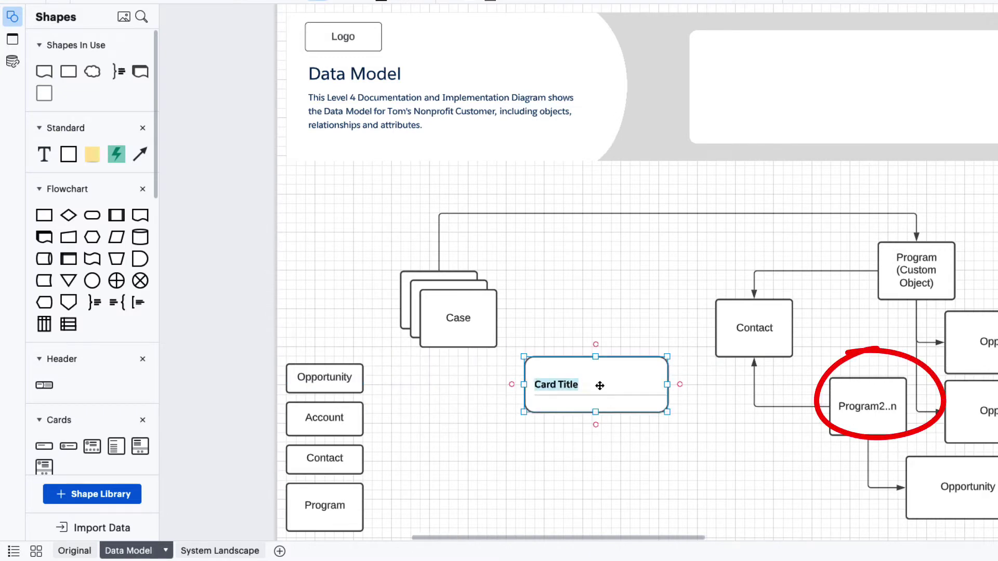
text(Account)
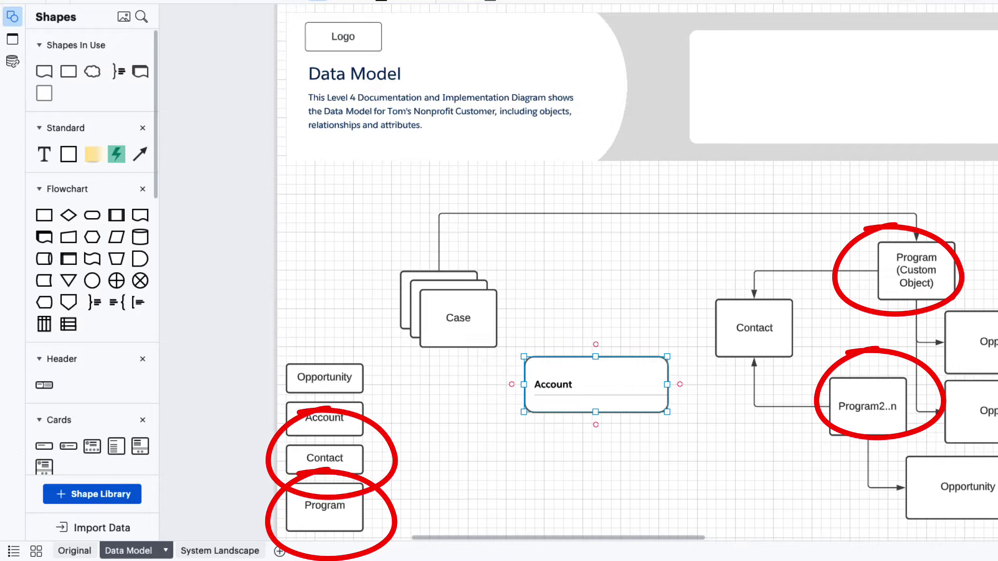
mouse_move(49, 446)
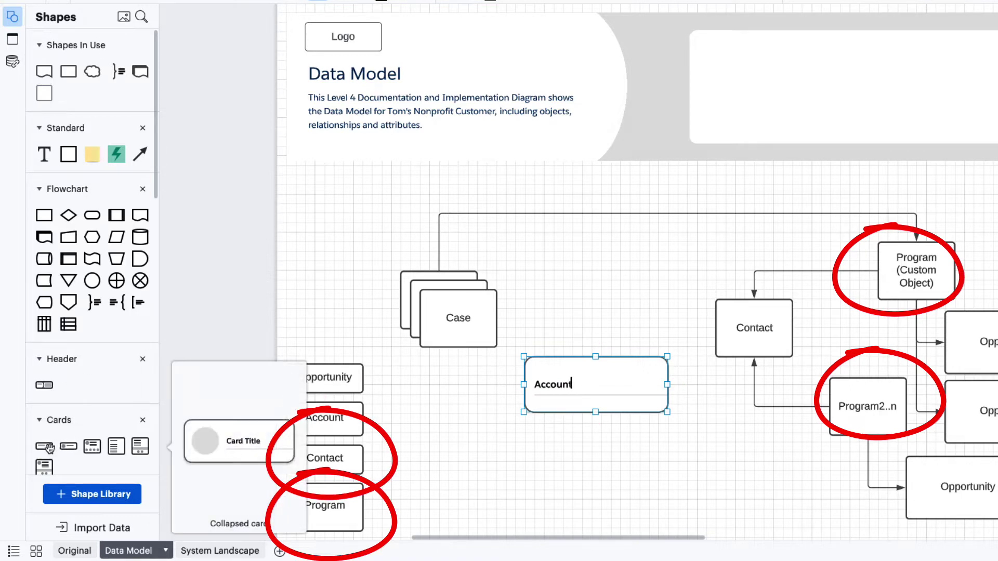
drag(49, 446, 598, 450)
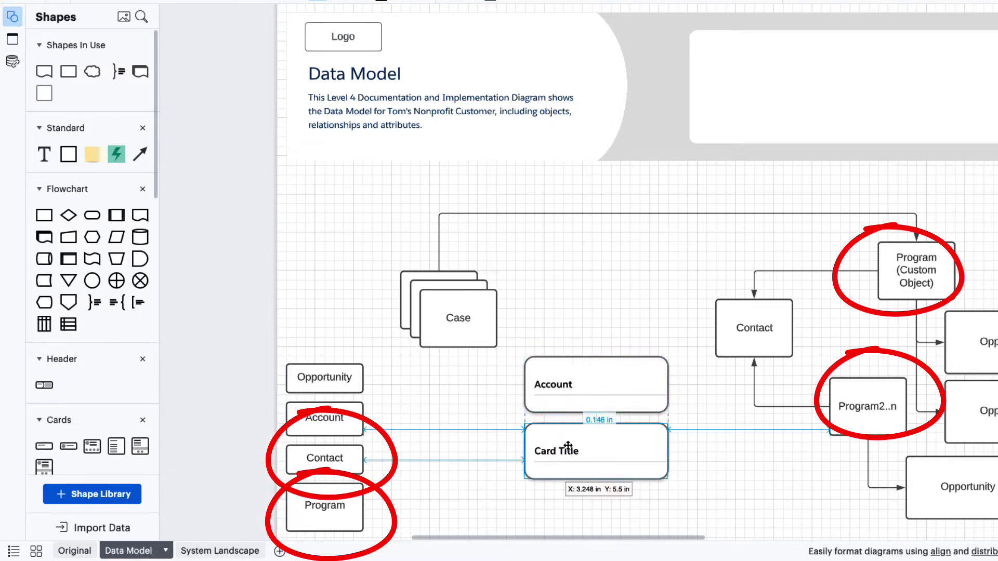
double_click(567, 445)
text(Contact)
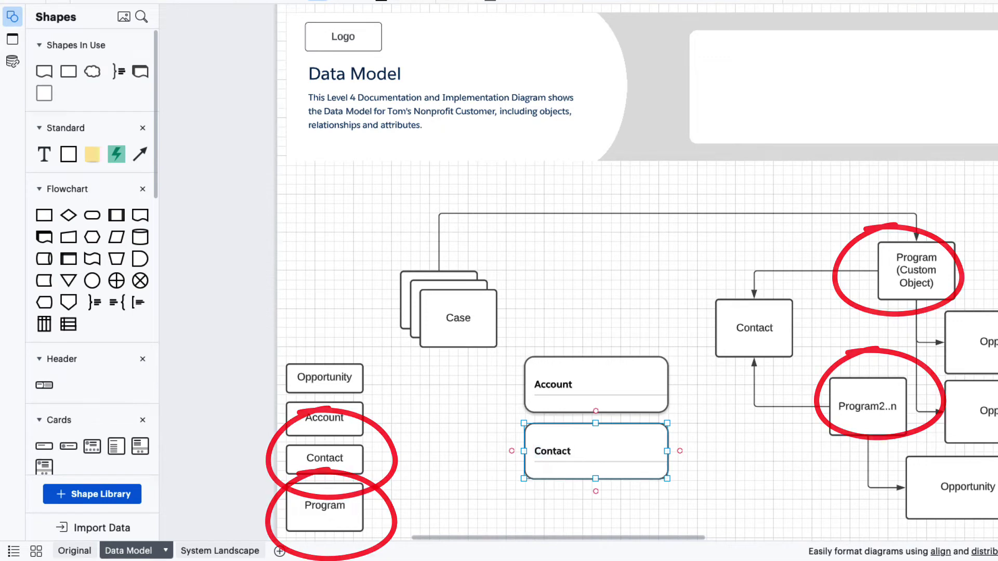
Step: Add a Case card beside the Case stack and a Program card right of Contact
mouse_move(44, 445)
drag(44, 445, 591, 314)
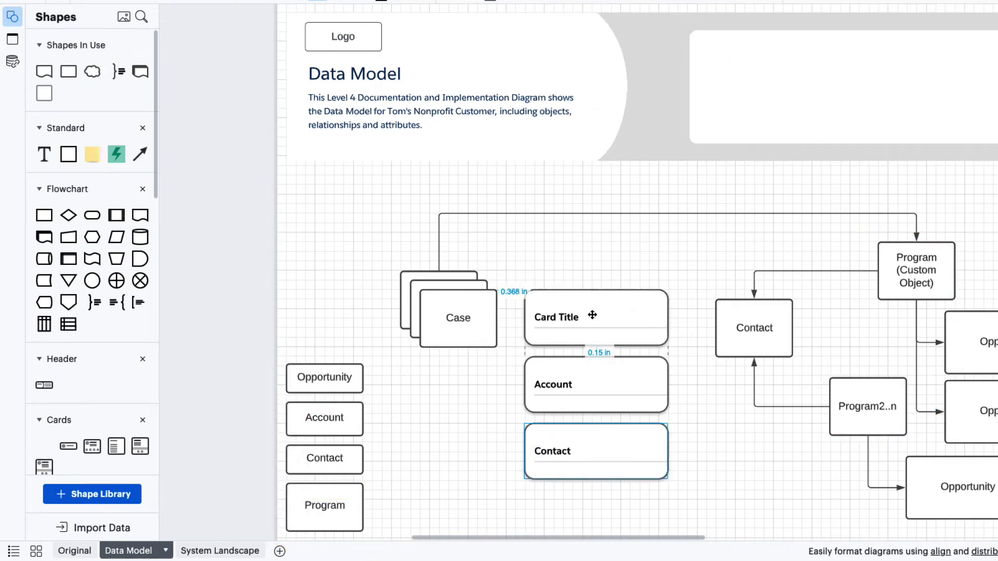
double_click(567, 314)
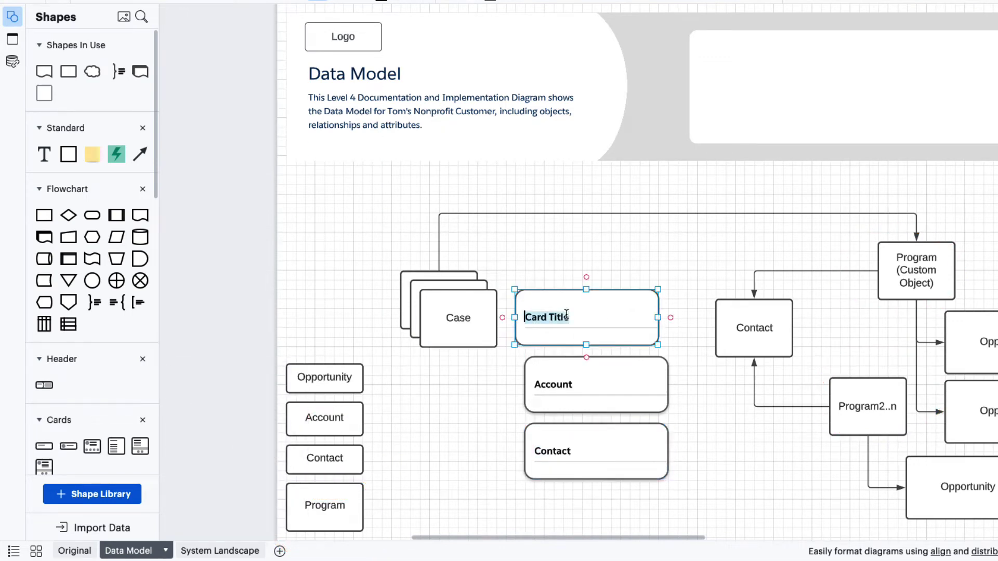
text(Case)
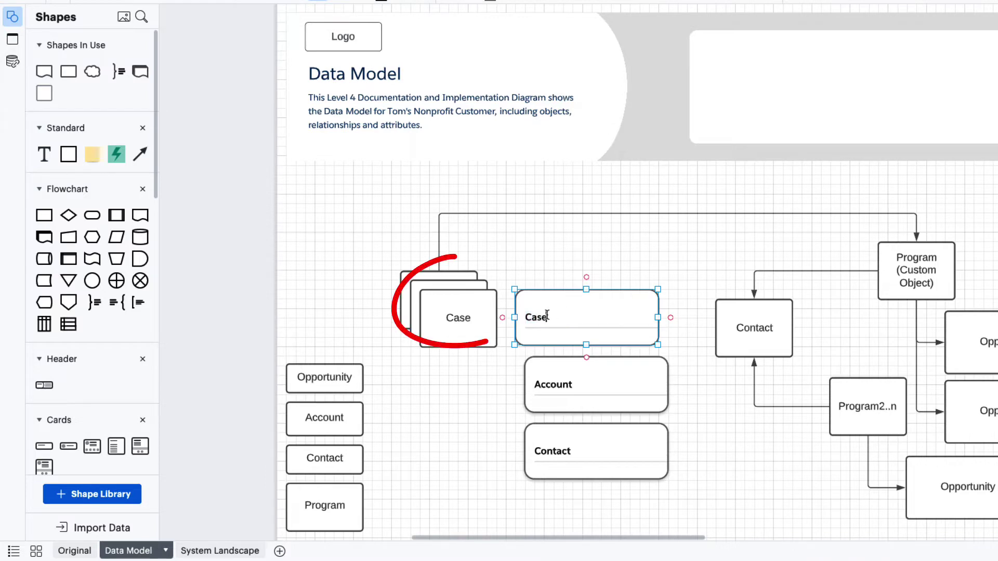
drag(44, 445, 774, 455)
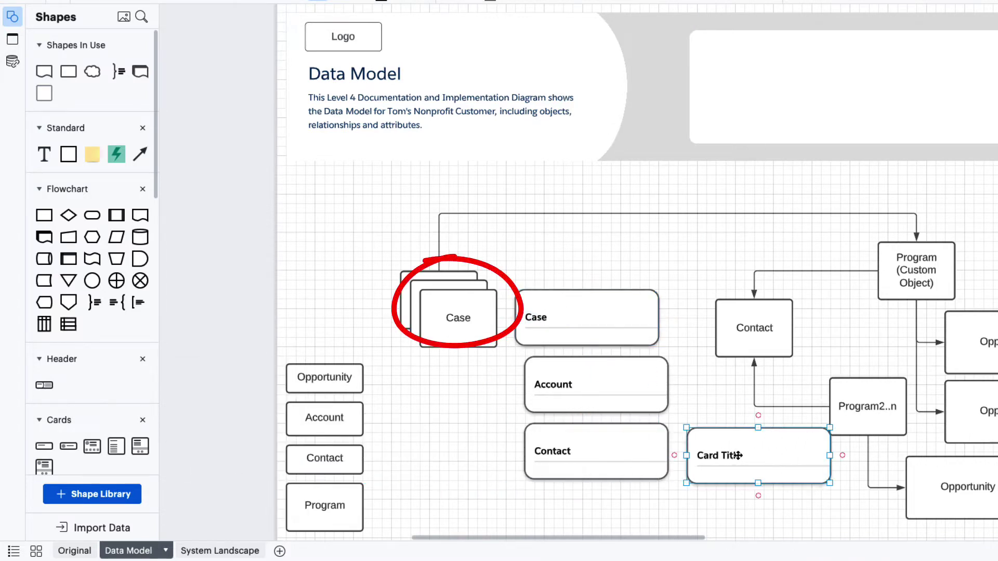
double_click(732, 453)
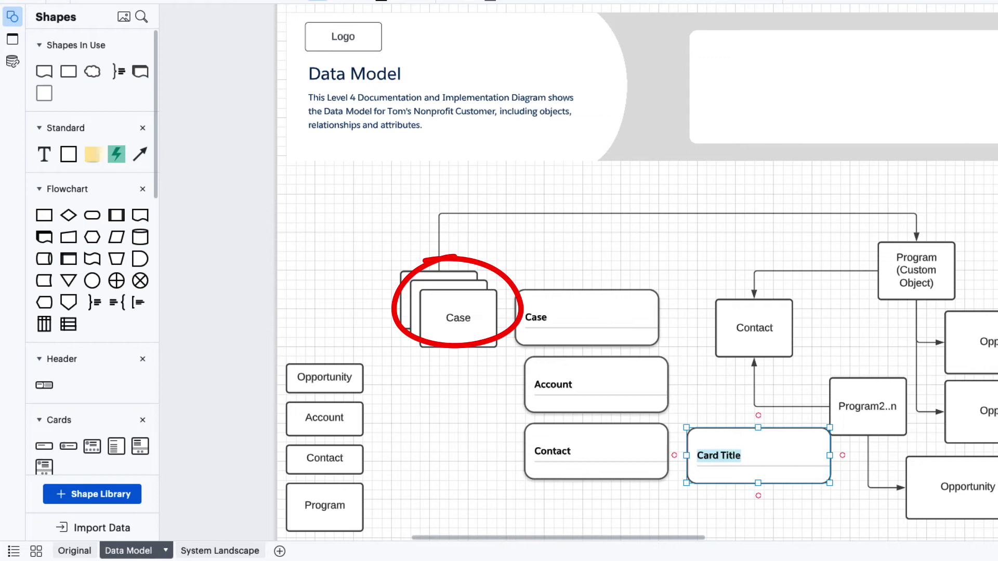
text(Program)
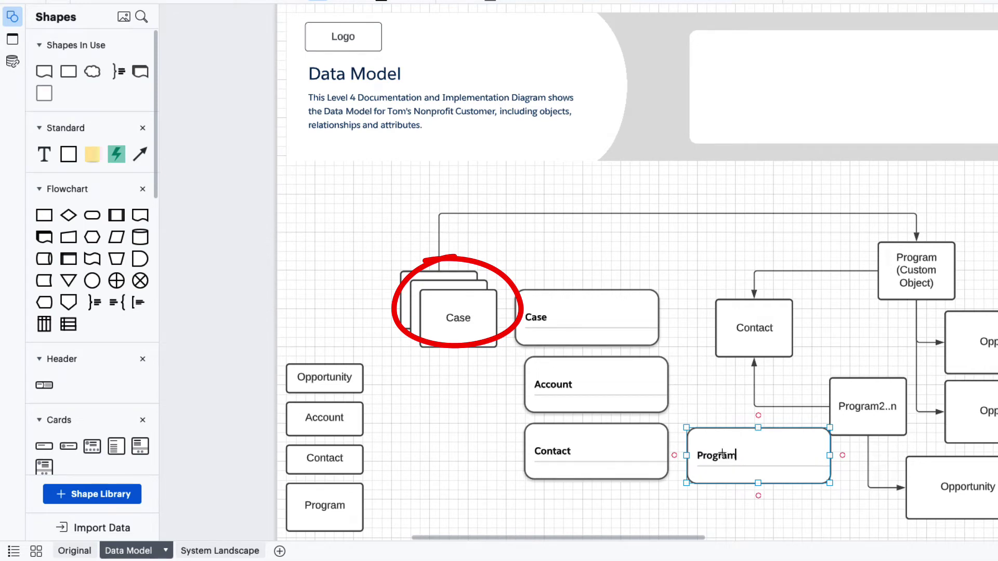
Step: Add an Opportunity card below the others and move the old stacked Case shape right
drag(44, 446, 449, 496)
double_click(450, 496)
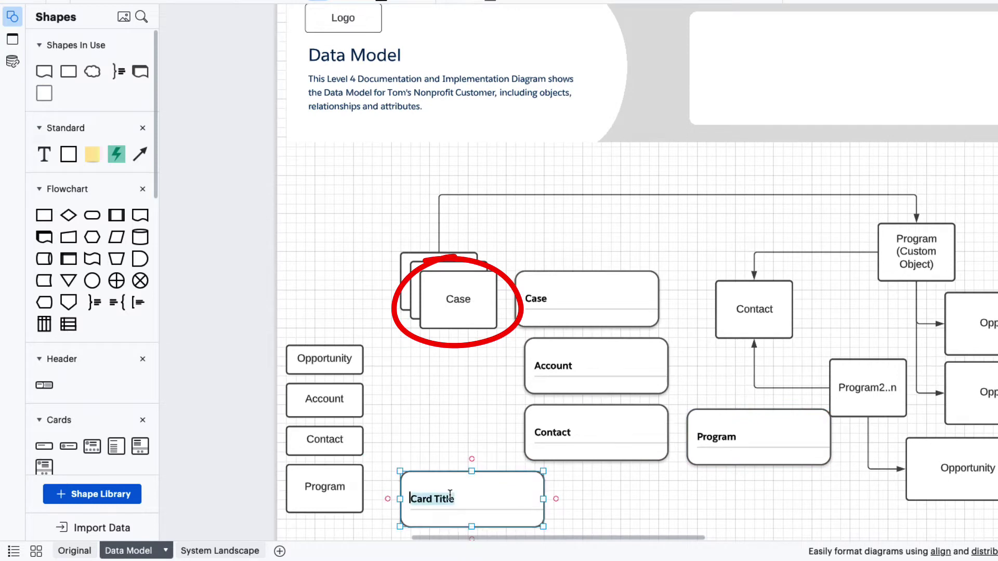
text(Opportunity)
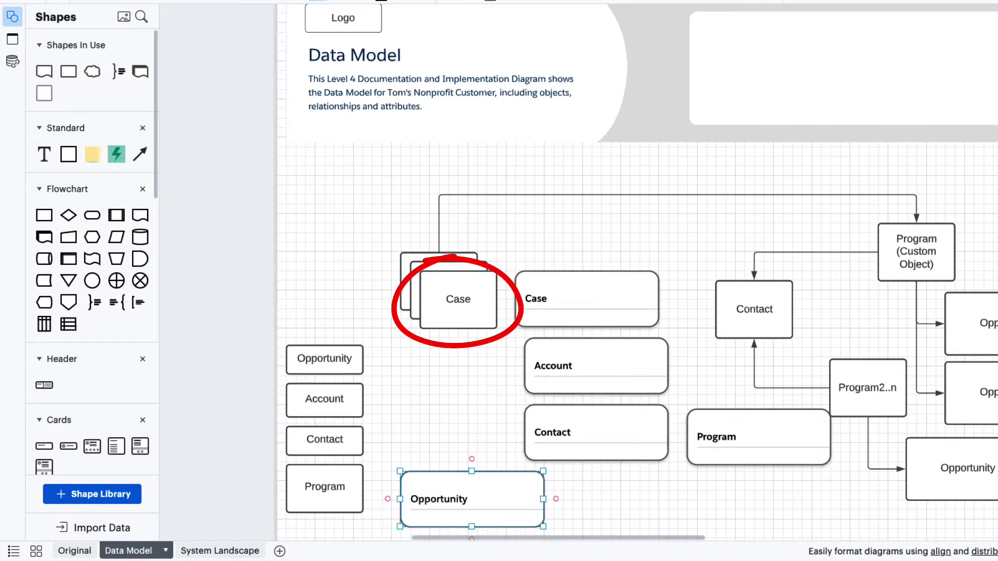
click(416, 245)
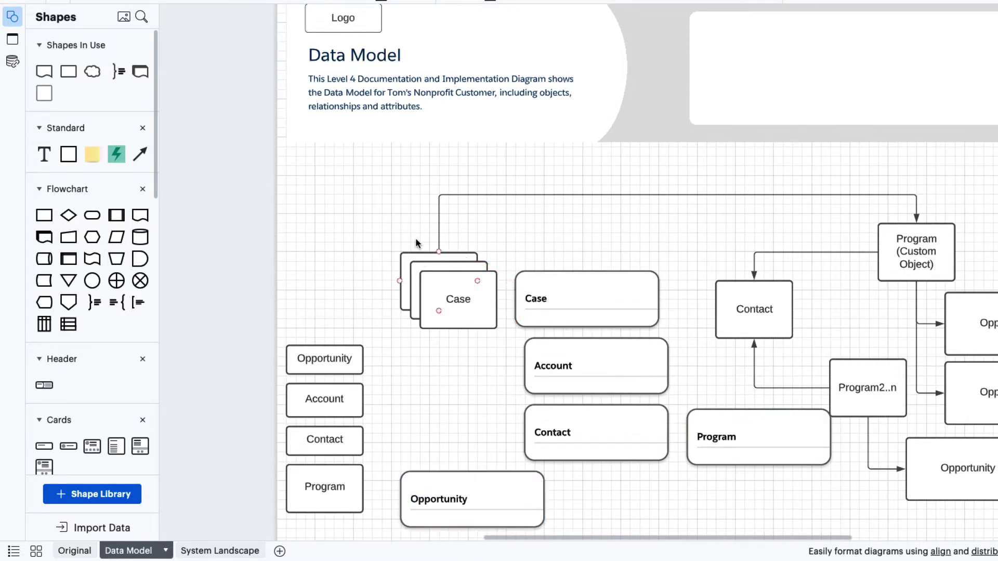
drag(385, 224, 970, 208)
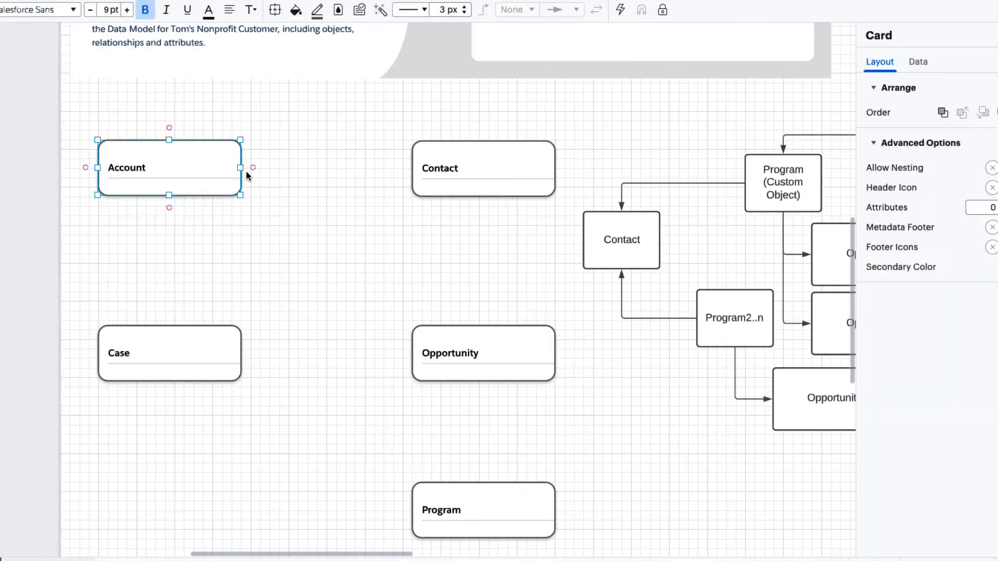
Step: Connect Account to Contact, Contact down to Opportunity, and Opportunity down to Program
drag(242, 168, 411, 168)
click(456, 187)
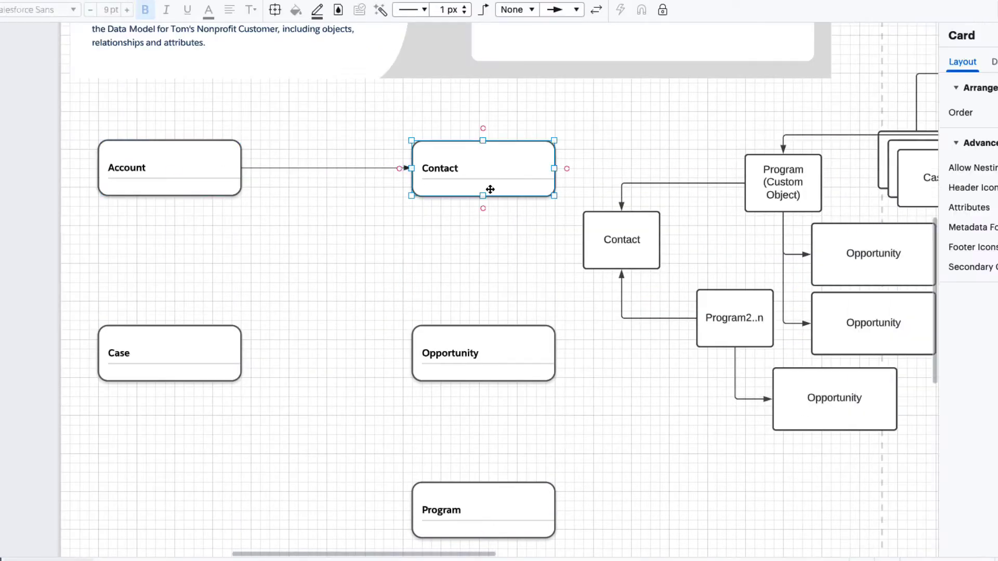
drag(482, 197, 483, 325)
click(479, 372)
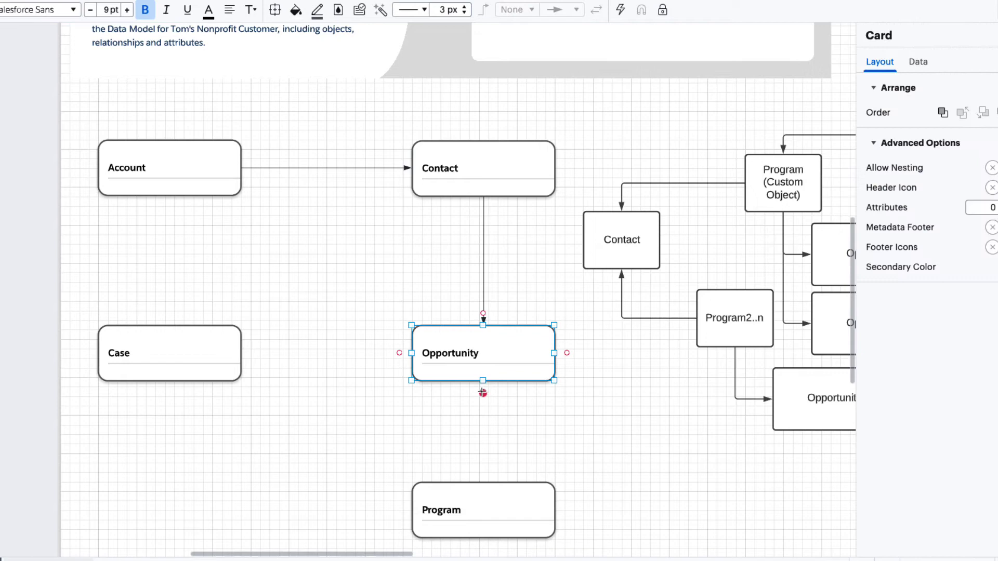
drag(482, 393, 483, 483)
Step: Connect Account to Case, Case to Program, and Account to Opportunity, adjusting that connector's route
click(163, 162)
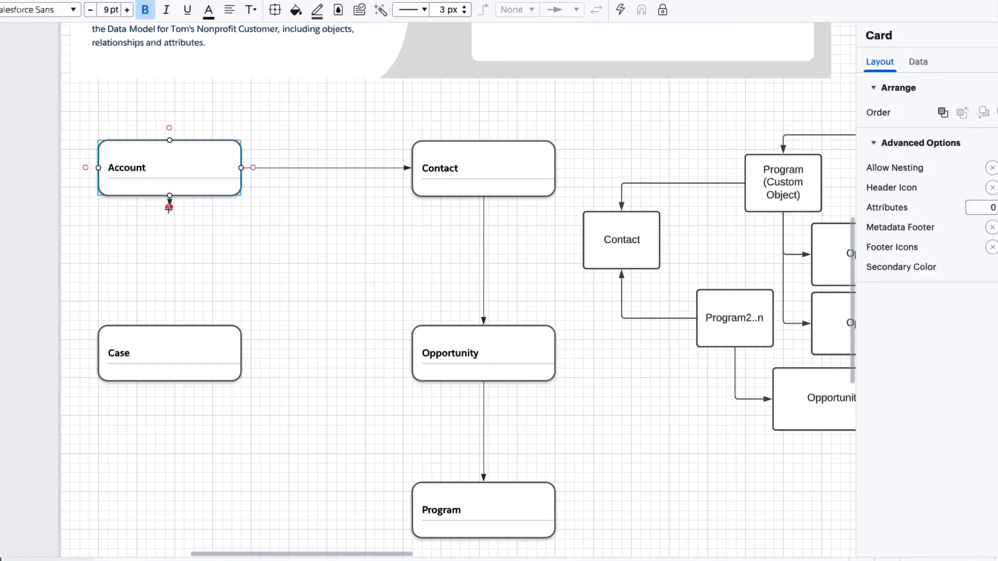
drag(169, 208, 169, 327)
click(179, 350)
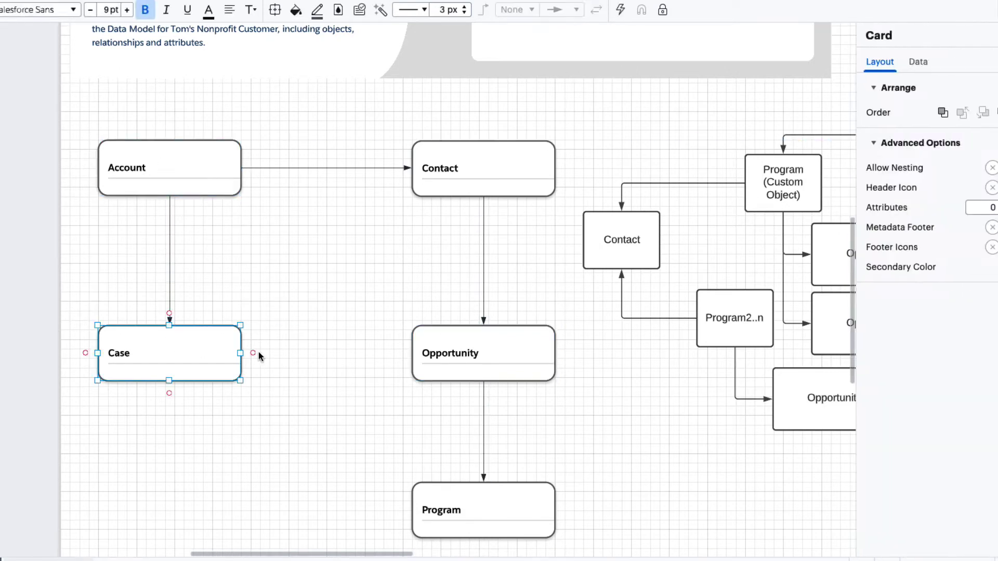
drag(254, 355, 409, 508)
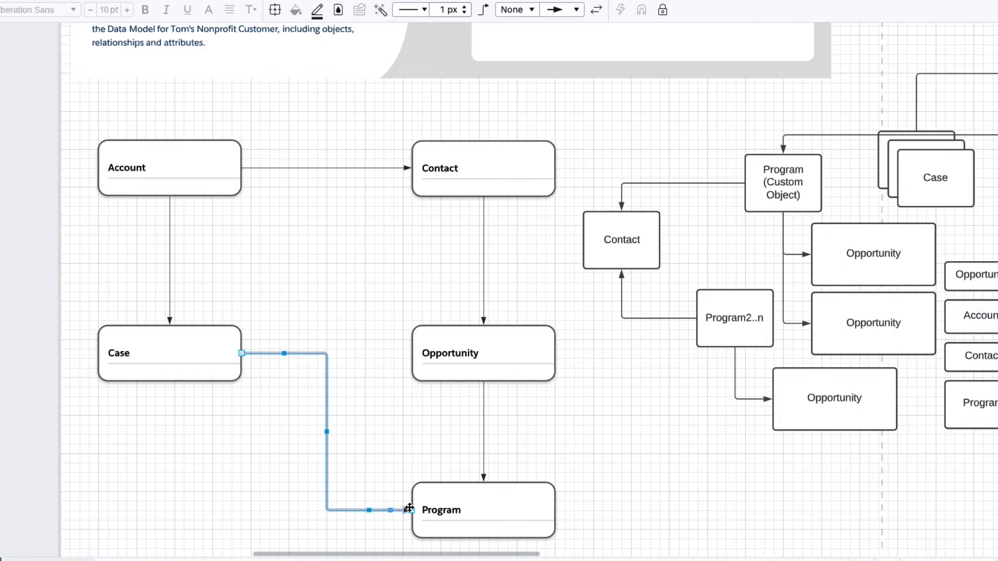
click(172, 182)
drag(169, 197, 409, 354)
drag(172, 291, 356, 292)
click(295, 129)
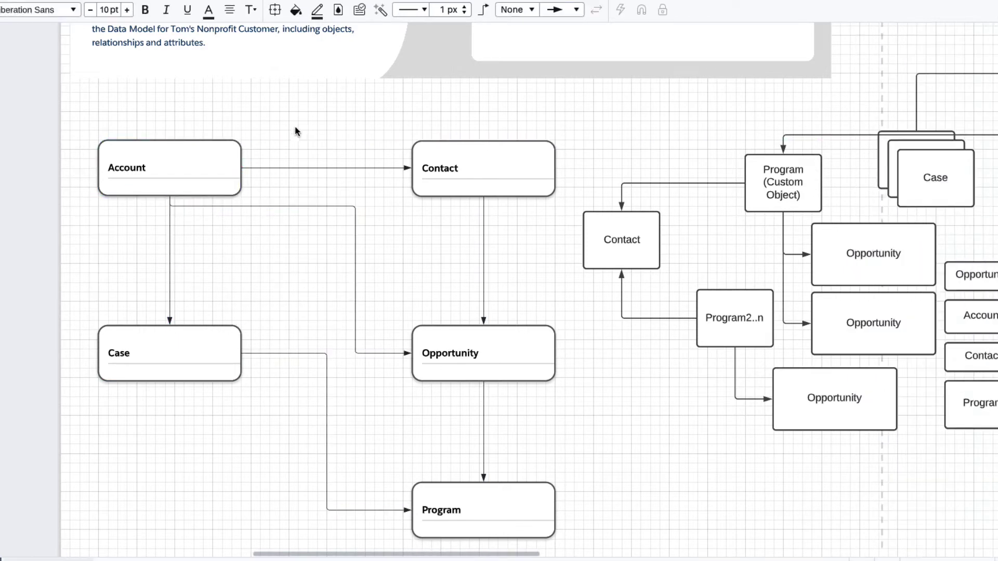
Step: Give the Account–Contact connector a circle crow's-foot end and a bar-and-circle start
click(367, 168)
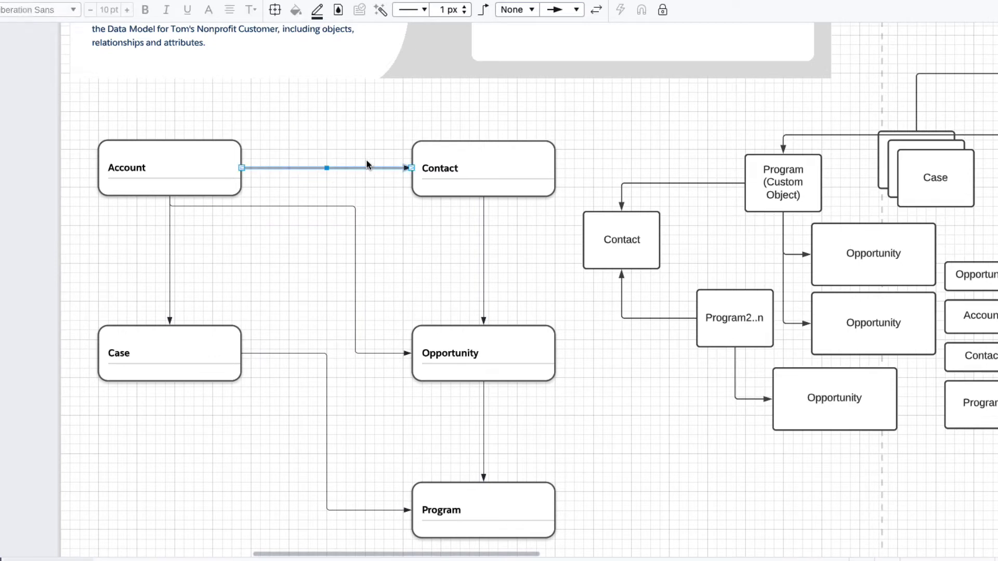
click(575, 12)
scroll(564, 129, down, 5)
click(561, 104)
click(532, 9)
scroll(537, 149, down, 6)
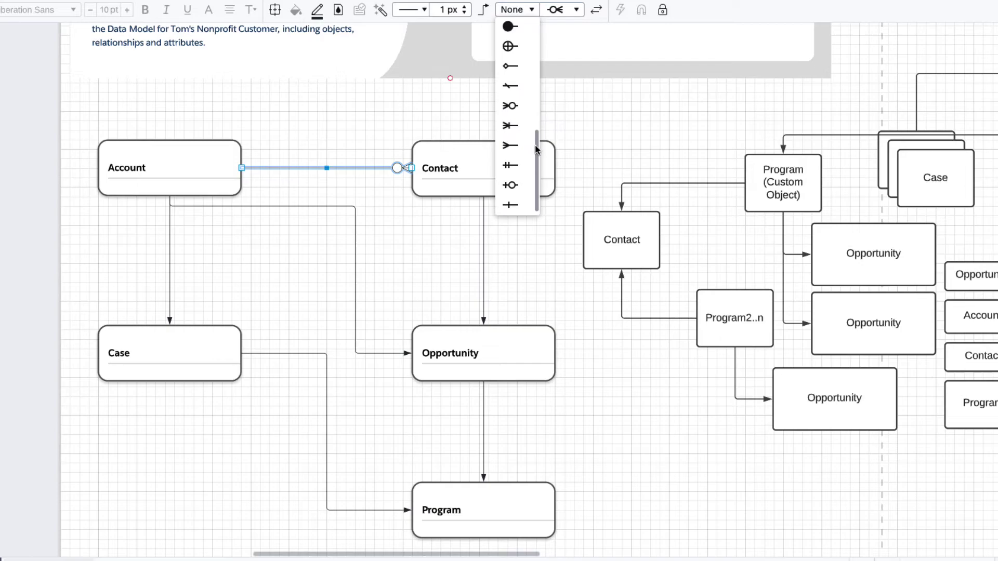
click(510, 185)
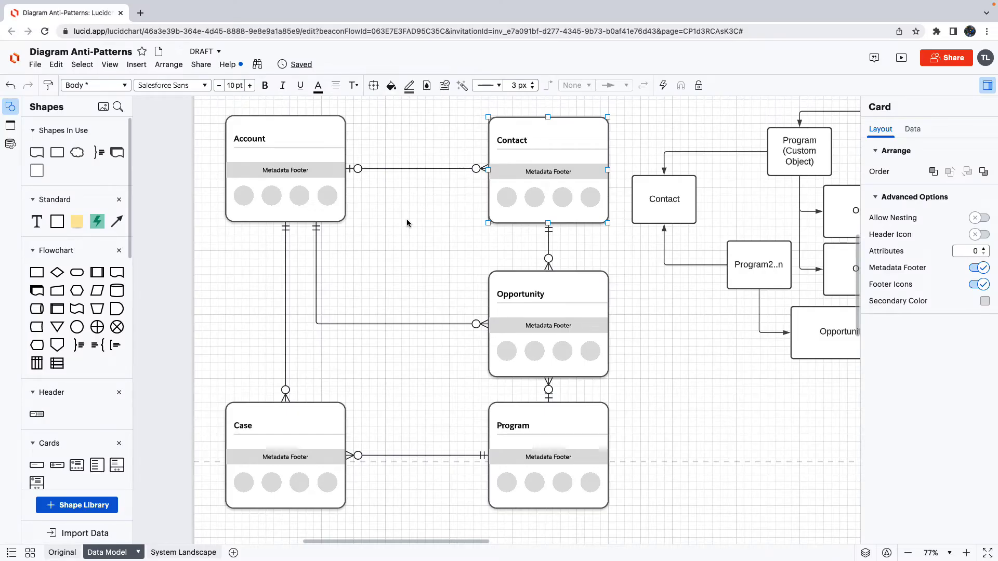
Step: Set the Account, Contact and Opportunity footers to 'Owner = Fundraising Svcs'
double_click(289, 171)
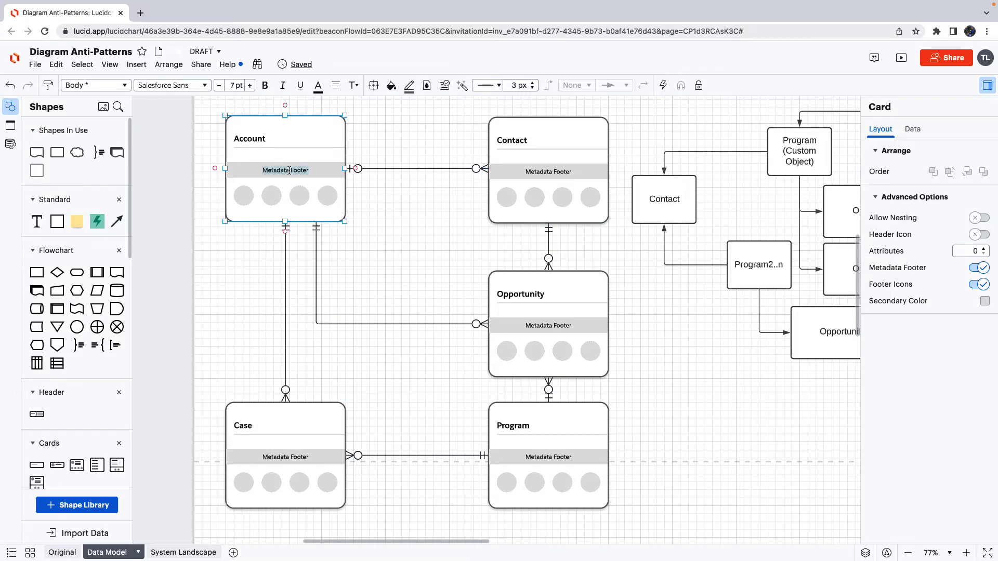
text(Owner = Fundraising Svcs)
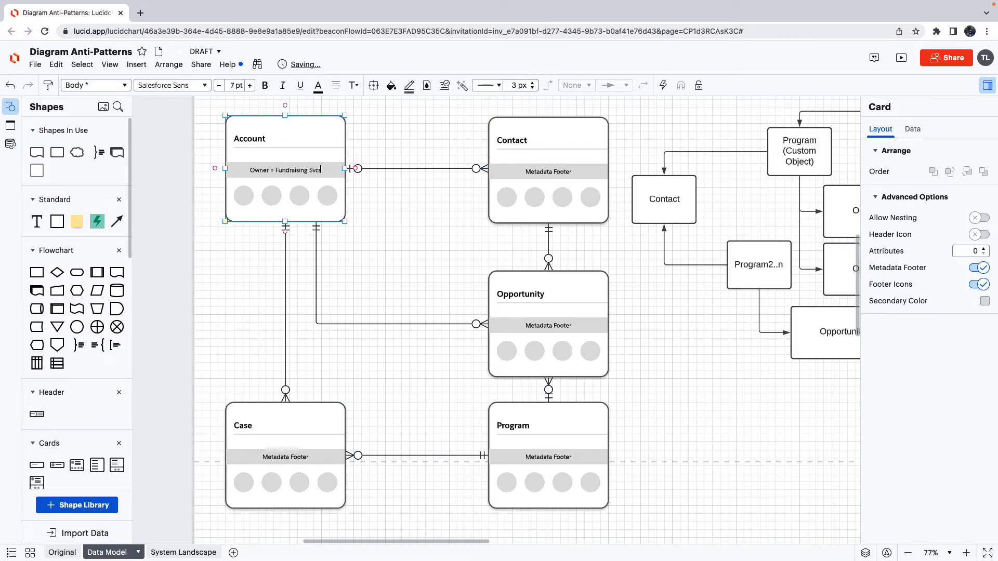
double_click(548, 172)
text(Owner = Fundraising Svcs)
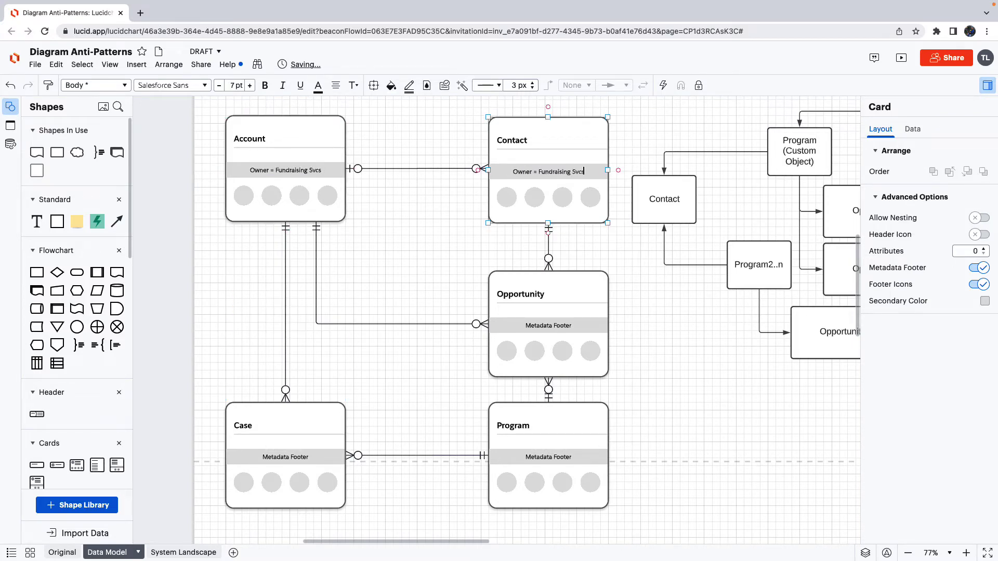
click(540, 325)
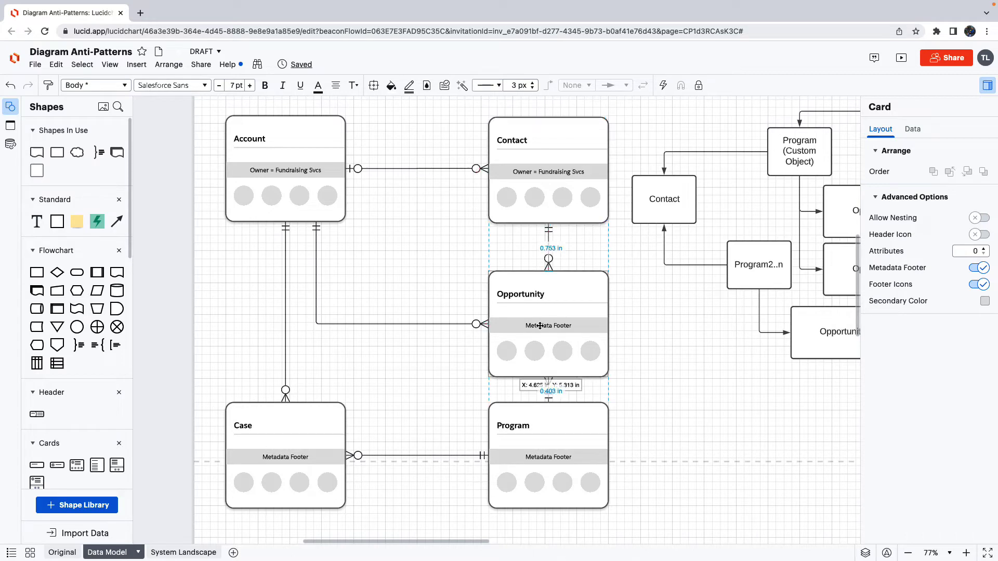
double_click(540, 326)
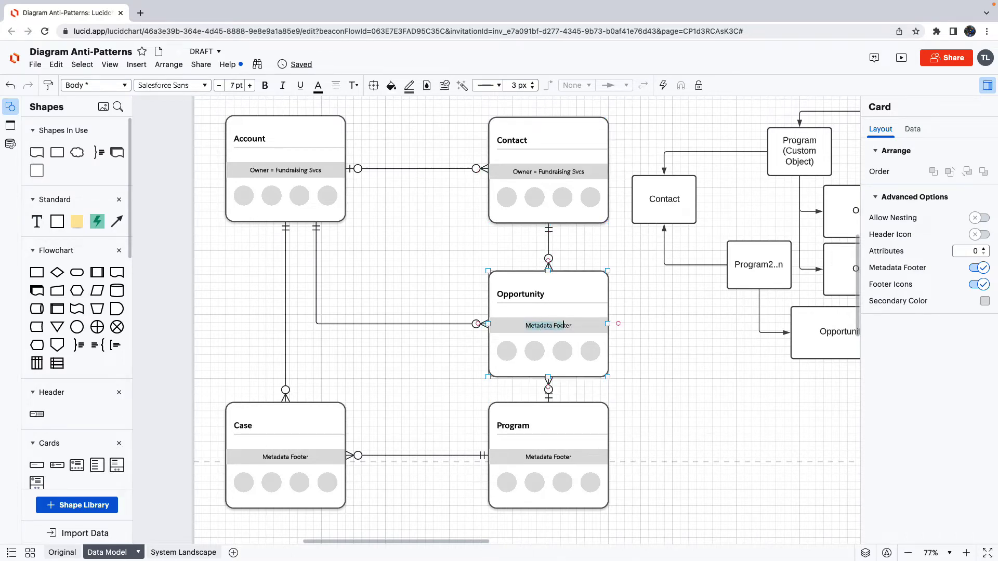
text(Owner = Fundraising Svcs)
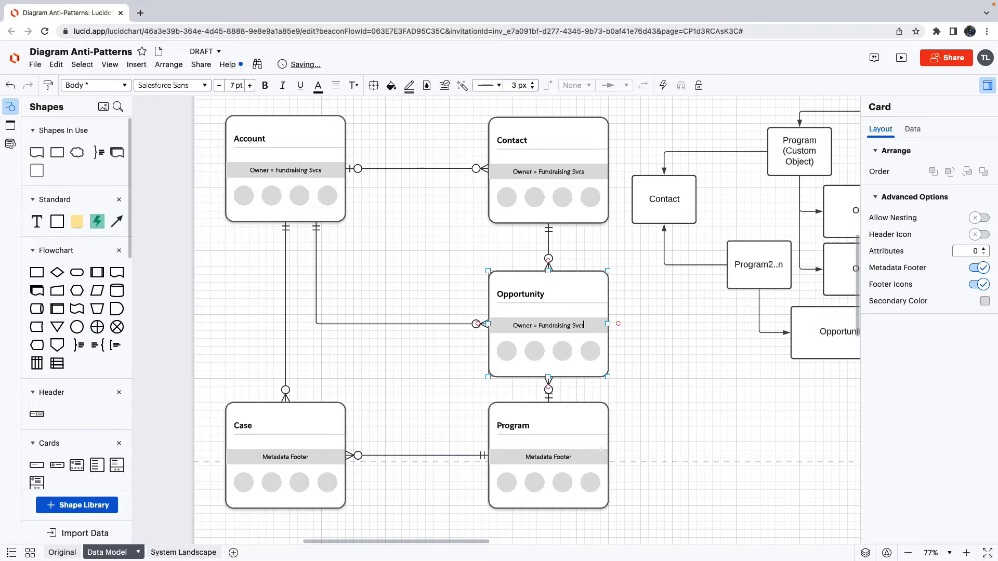
Step: Set the Program and Case footers to 'Owner = Pgm Mgmt'
click(553, 458)
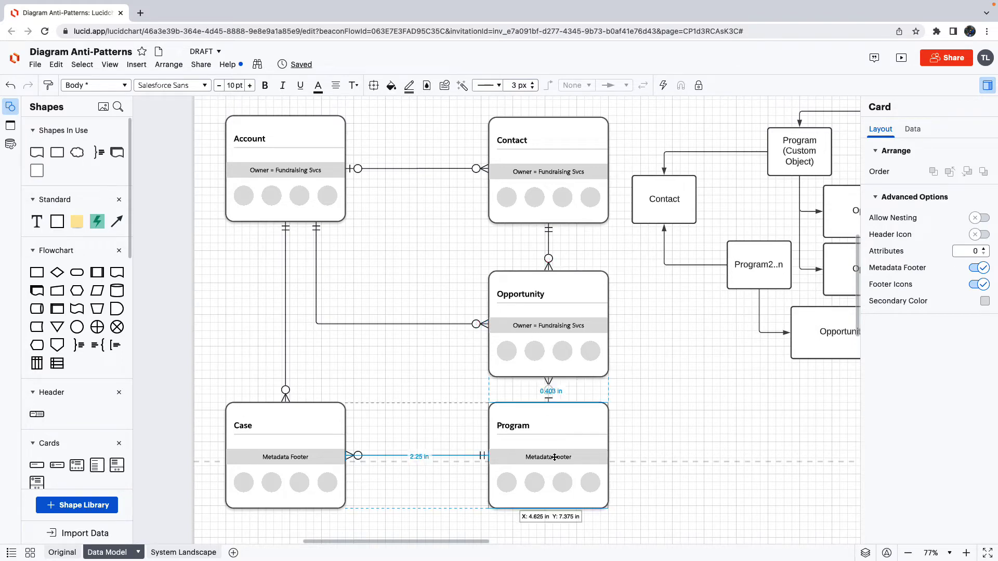
double_click(553, 459)
text(Owner = Pgm Mgmt)
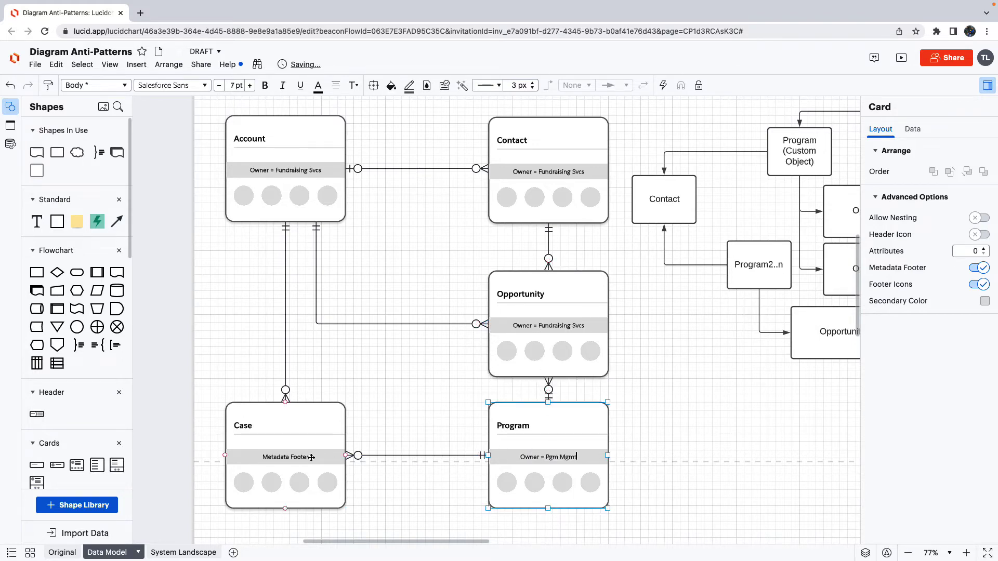
click(311, 457)
double_click(311, 458)
text(Owner = Pgm Mgmt)
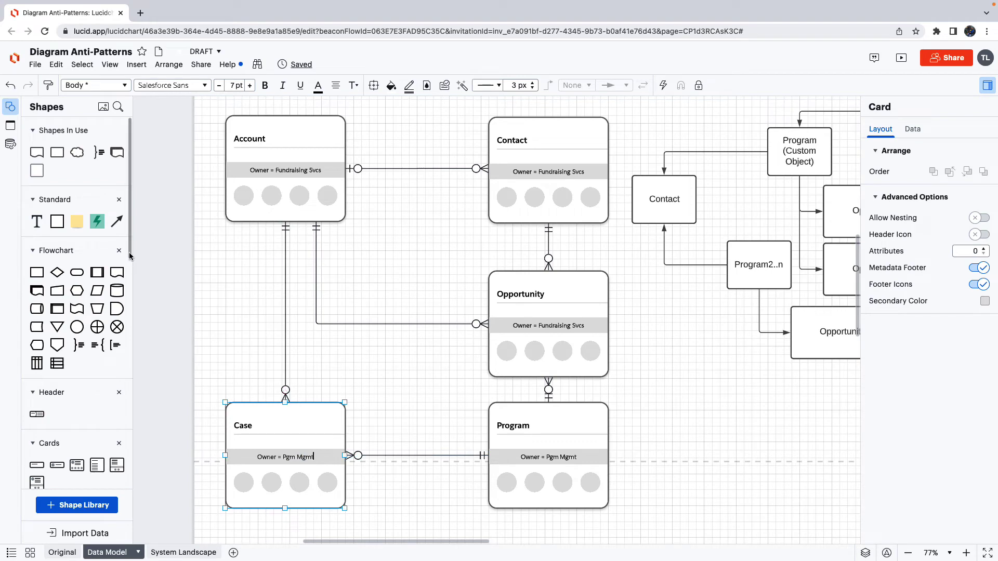
Step: Place lock icons into the cards' icon areas, including Opportunity and Case
scroll(120, 446, down, 10)
mouse_move(120, 450)
scroll(104, 442, down, 3)
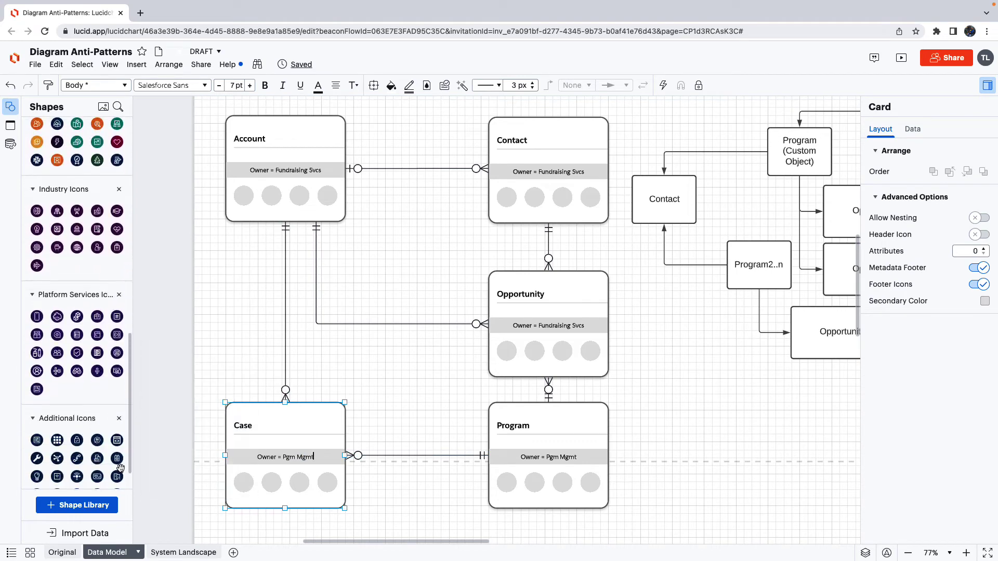
drag(77, 429, 285, 196)
mouse_move(75, 431)
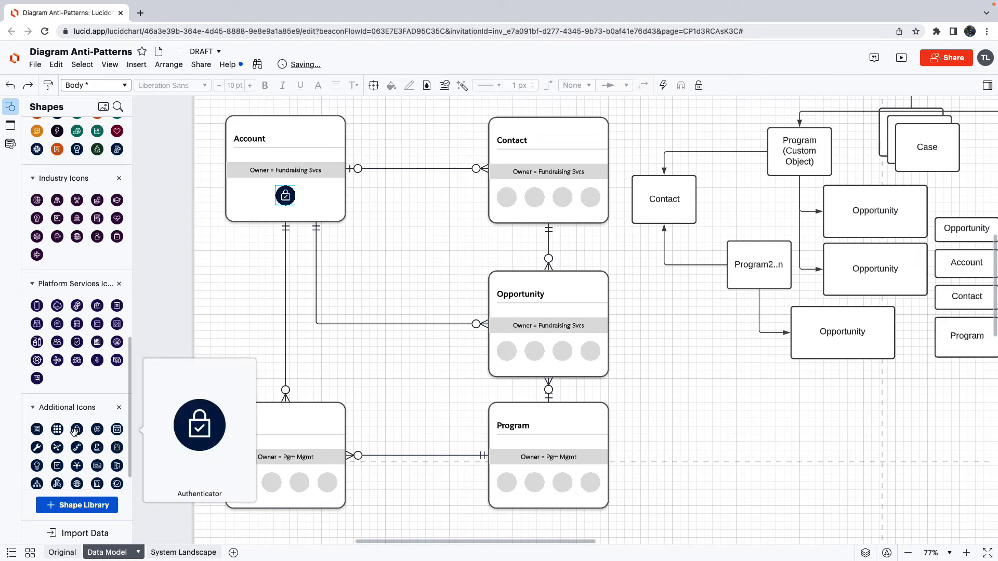
drag(76, 430, 548, 351)
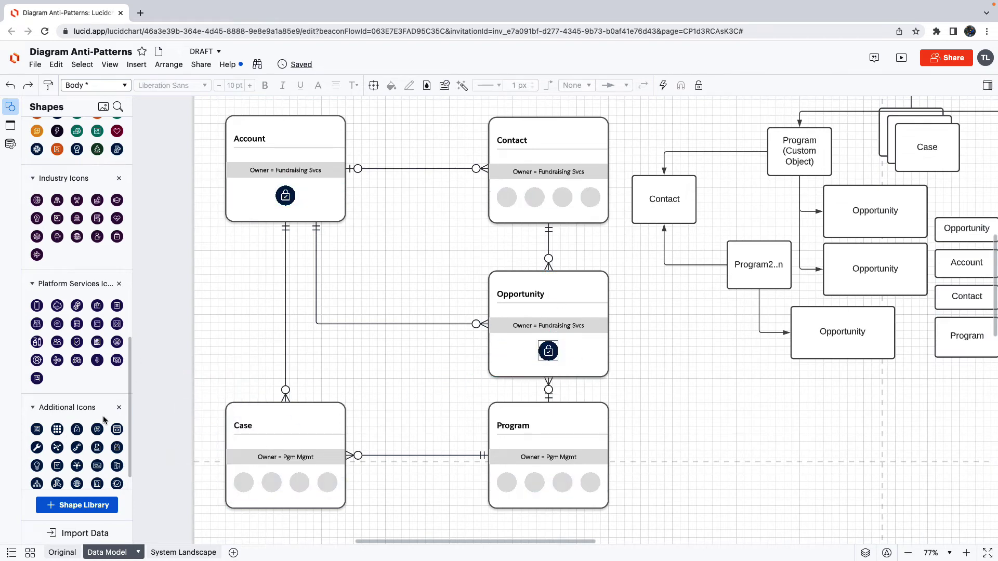
drag(89, 429, 339, 419)
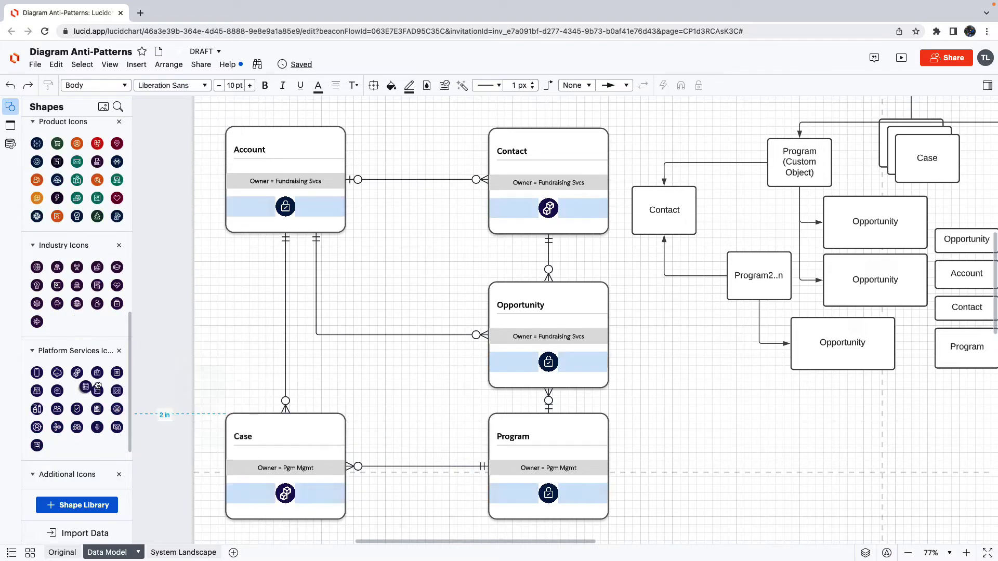
Step: Place a database icon in the Contact card and another beside OWD = Private in the legend
drag(78, 391, 304, 494)
scroll(426, 307, up, 5)
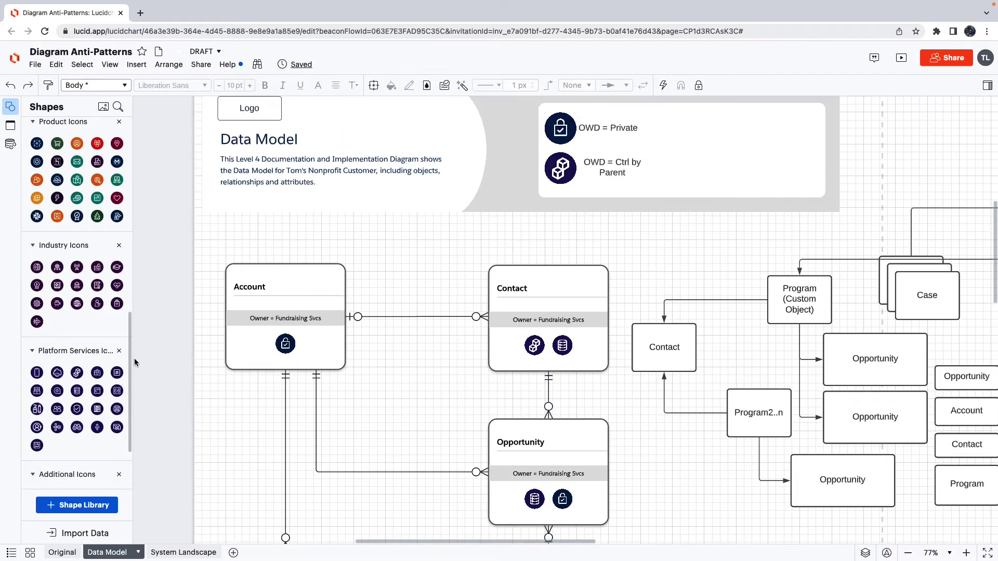
drag(77, 391, 747, 130)
click(631, 130)
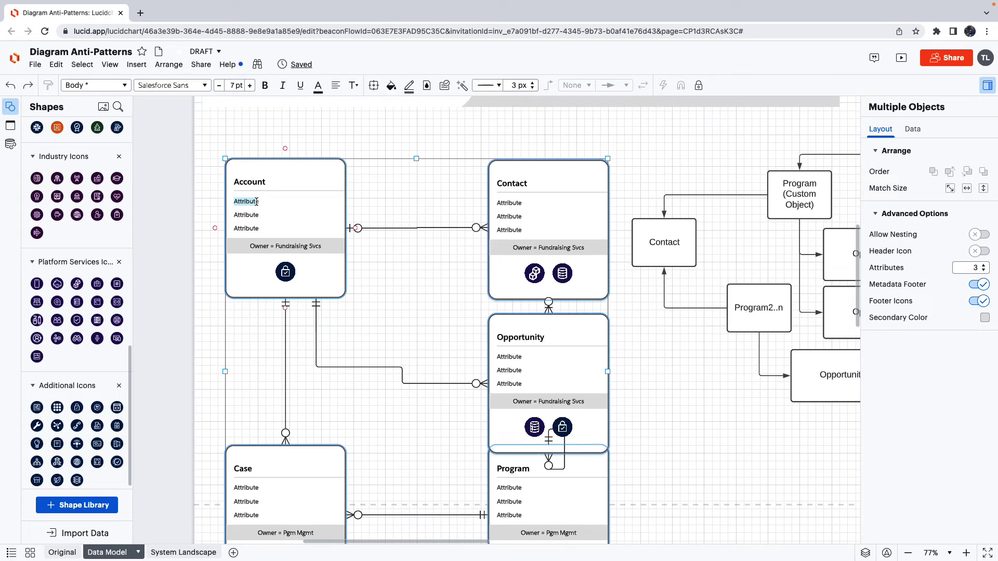
Step: Name the Account attributes Acct ID, Name, Location and the Contact attributes Contact ID, Acct ID, Name
text(Acct ID)
double_click(251, 215)
text(Name)
double_click(250, 227)
text(Location)
double_click(508, 202)
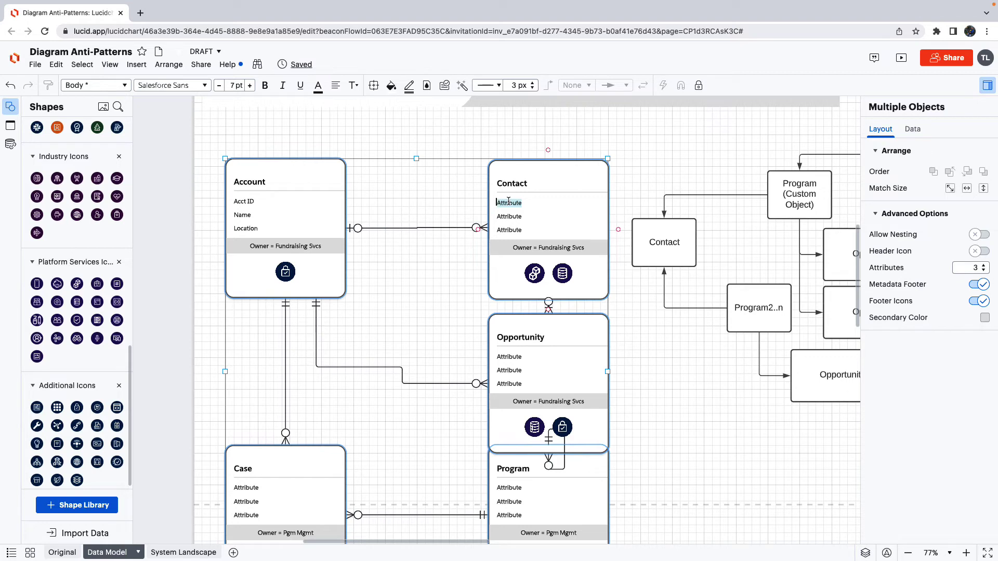
text(Contact ID)
double_click(513, 216)
text(Acct ID)
double_click(514, 230)
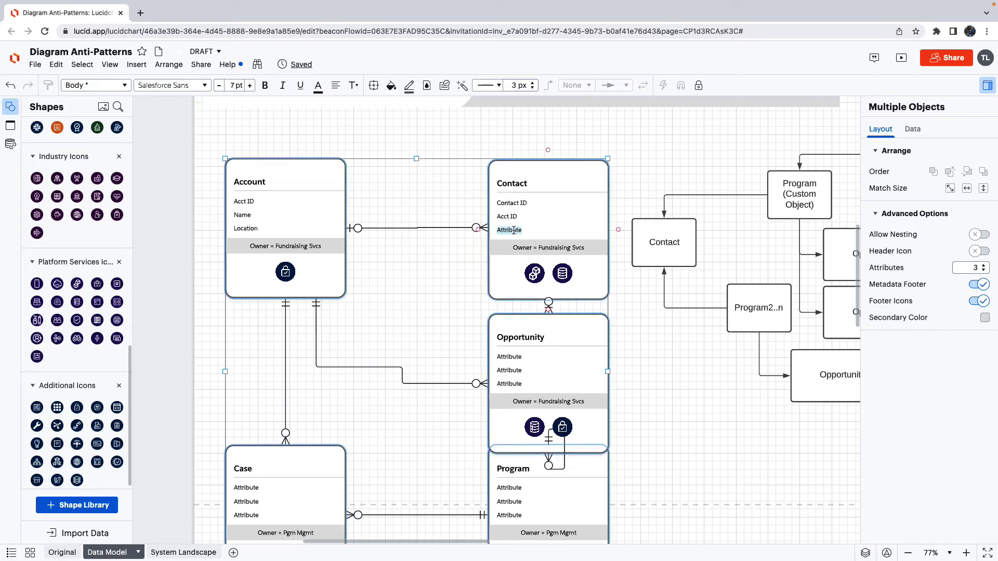
text(Name)
Step: Name the Opportunity attributes Acct ID, Contact ID and Opportunity ID
double_click(514, 357)
text(Acct ID)
double_click(514, 370)
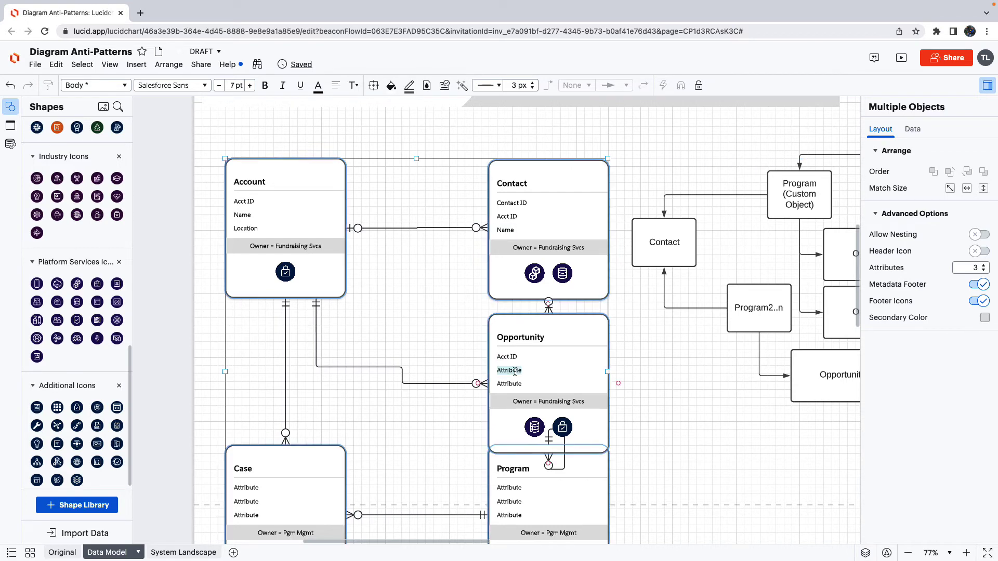
text(Contact ID)
double_click(512, 384)
text(Opportunity ID)
Step: Name the Program attributes Program ID, Opportunity ID and Case ID, then start editing Case's first attribute
scroll(508, 416, down, 3)
double_click(508, 422)
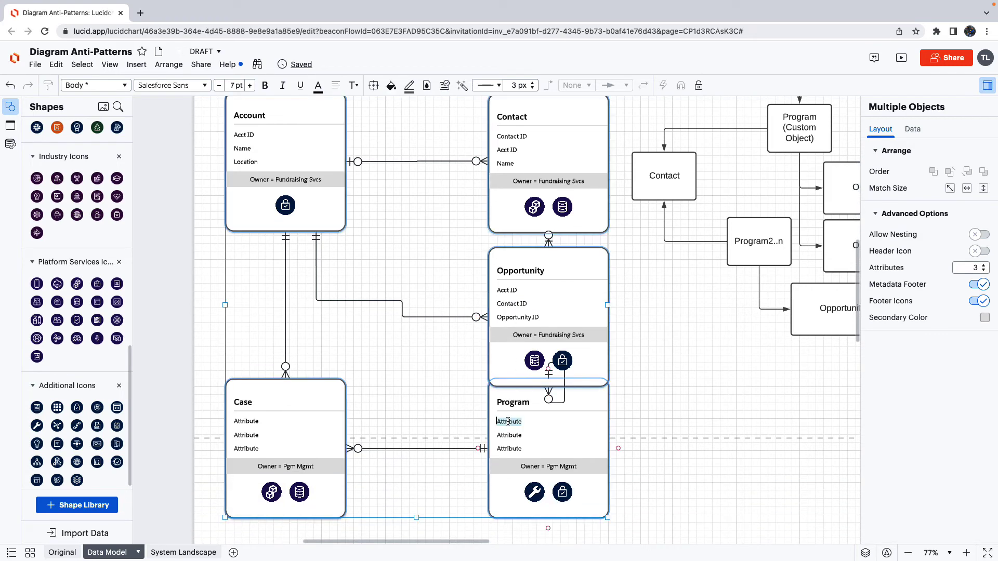
text(Program ID)
double_click(509, 435)
text(Opportunity ID)
double_click(511, 449)
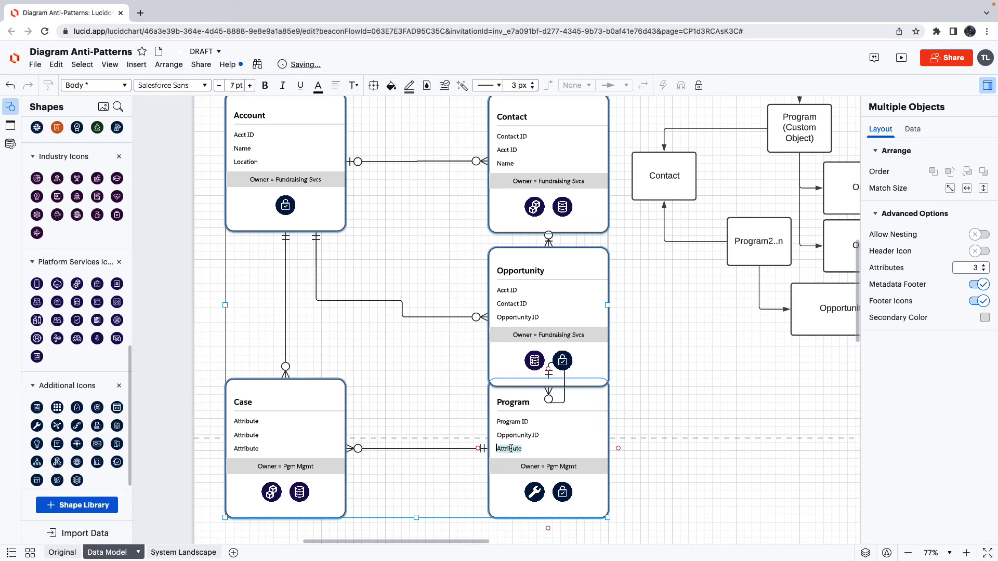
text(Case ID)
double_click(245, 421)
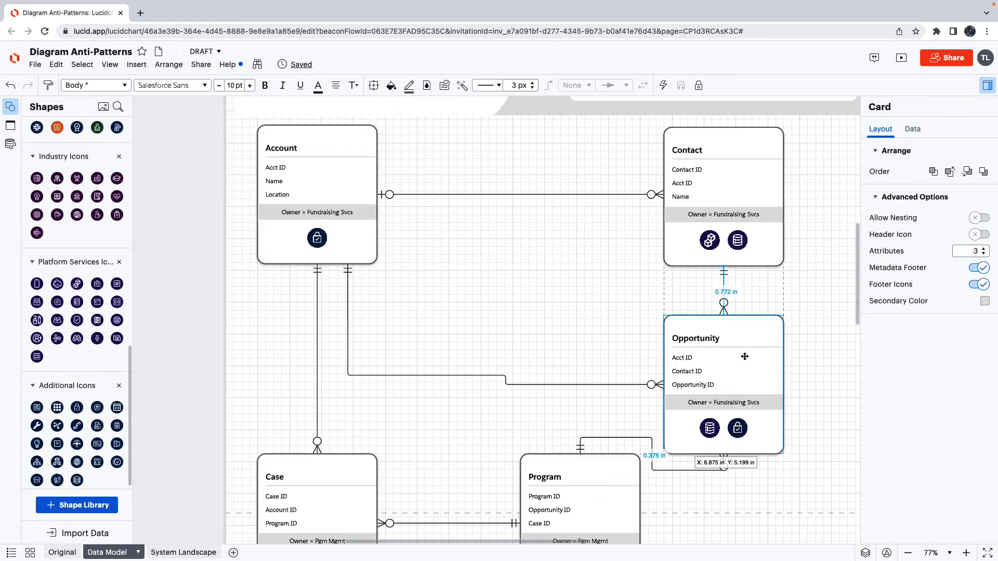
Step: Move Program under Opportunity, align Case with it, flatten the Account–Opportunity connector, and zoom out
scroll(519, 312, down, 2)
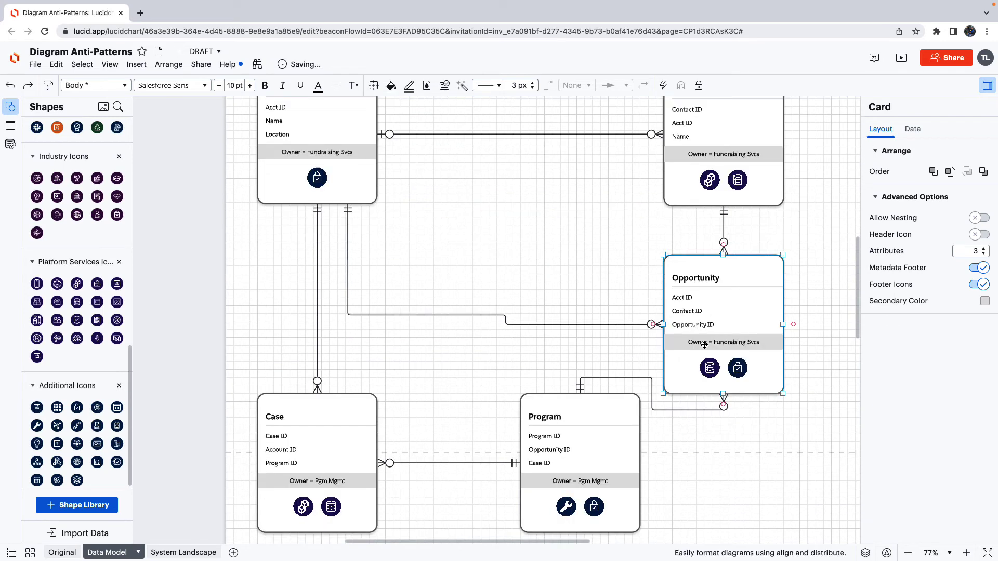
drag(601, 453, 741, 494)
drag(322, 420, 327, 471)
drag(435, 315, 431, 324)
click(829, 310)
key(ctrl+minus)
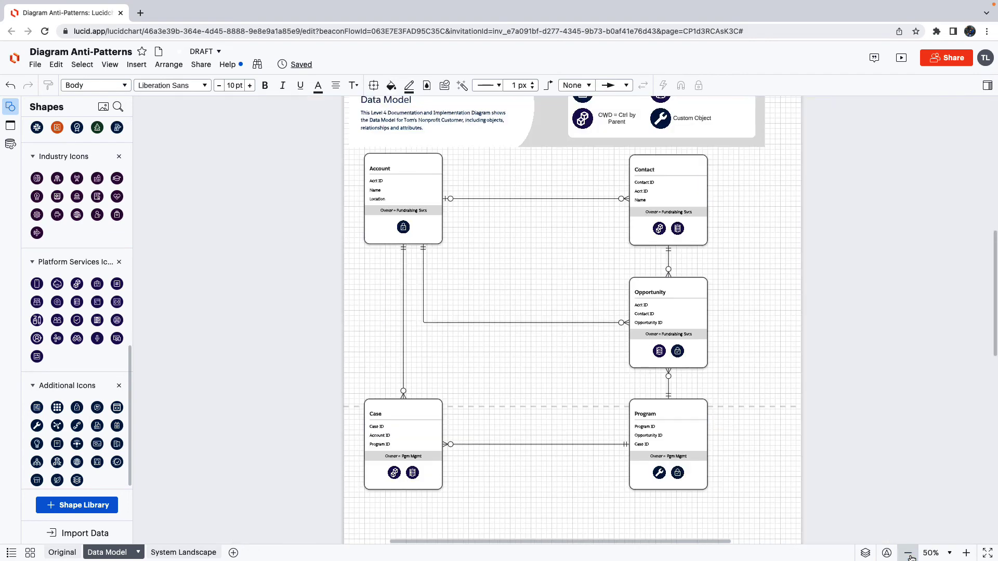
scroll(778, 406, up, 1)
scroll(778, 406, up, 2)
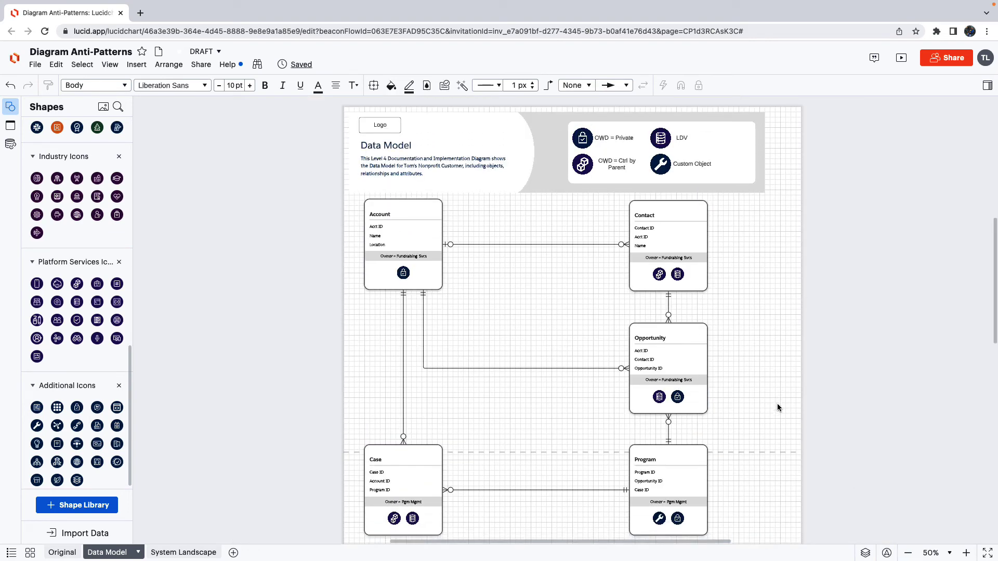
scroll(778, 407, down, 1)
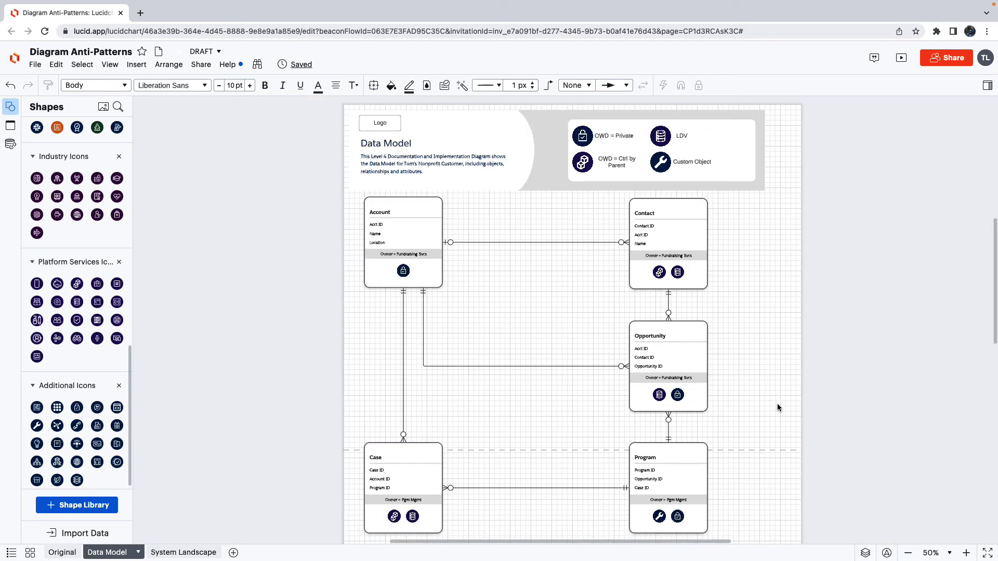